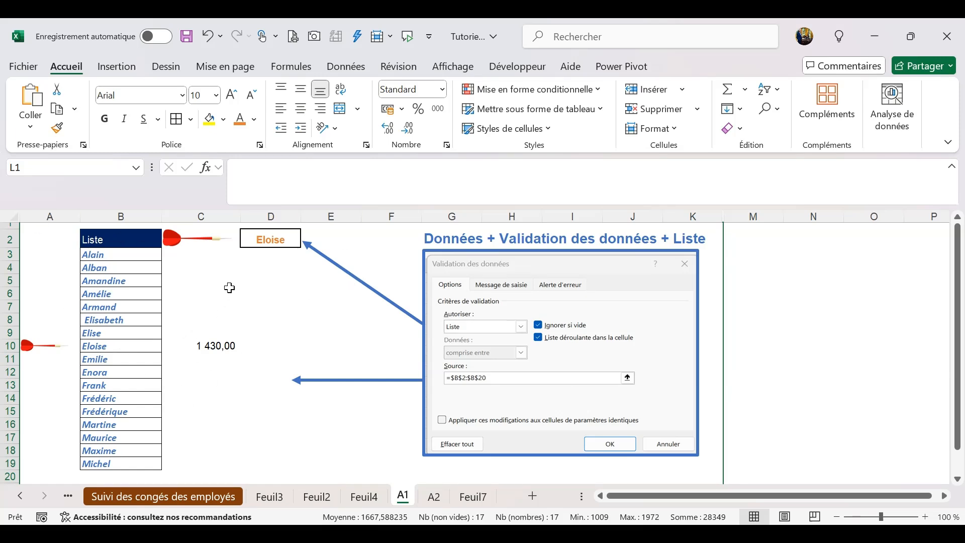
# Choose the name listed in B12 from D2's drop-down list and inspect the contents of C2 and C12
pyautogui.click(270, 239)
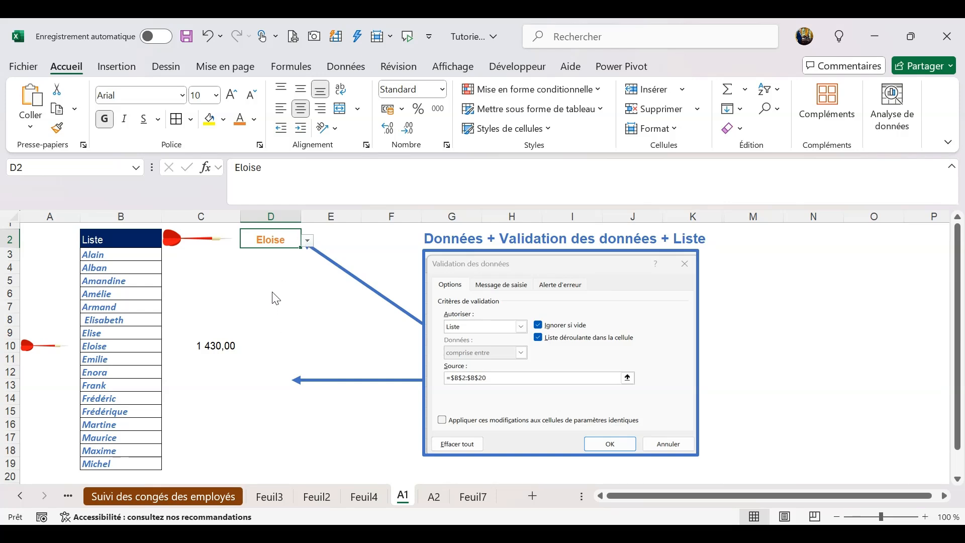
pyautogui.click(264, 277)
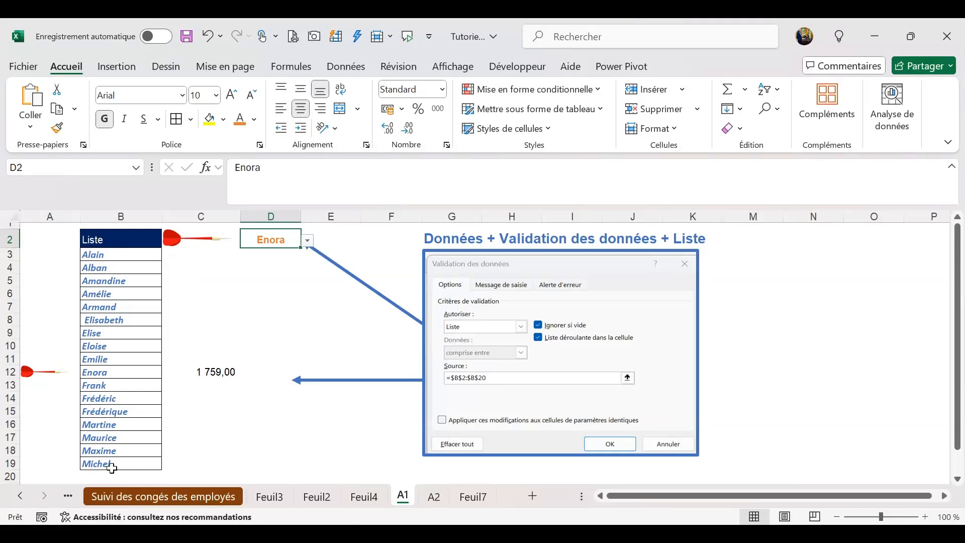
pyautogui.click(204, 236)
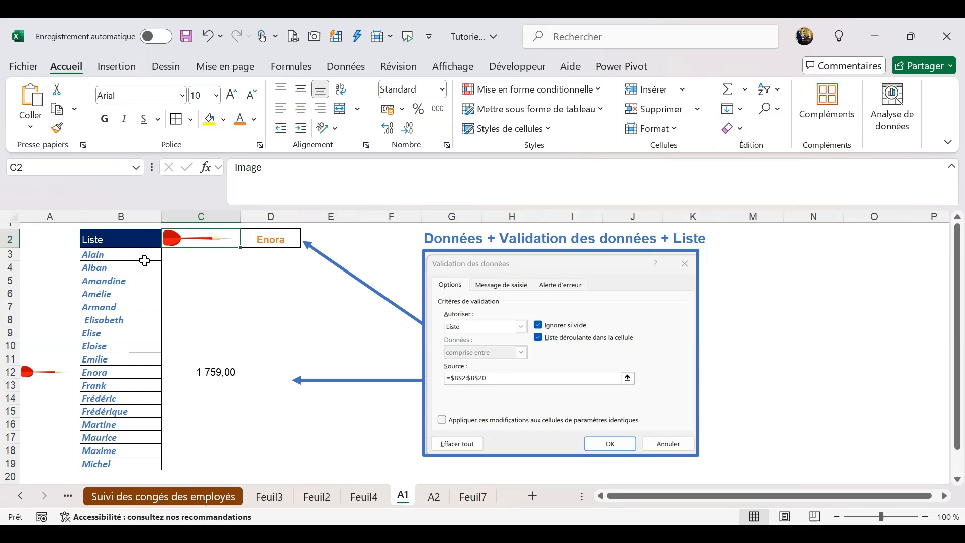
pyautogui.click(257, 308)
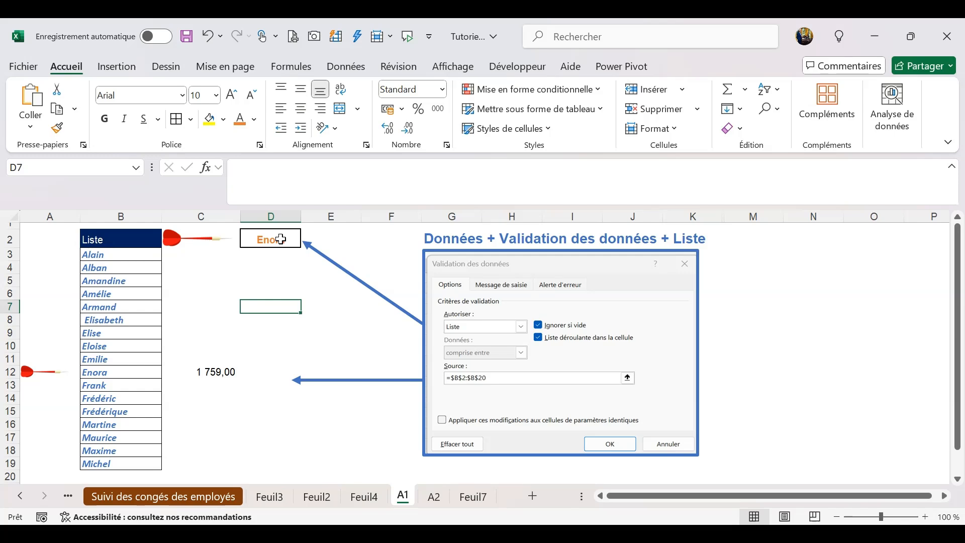
pyautogui.click(229, 373)
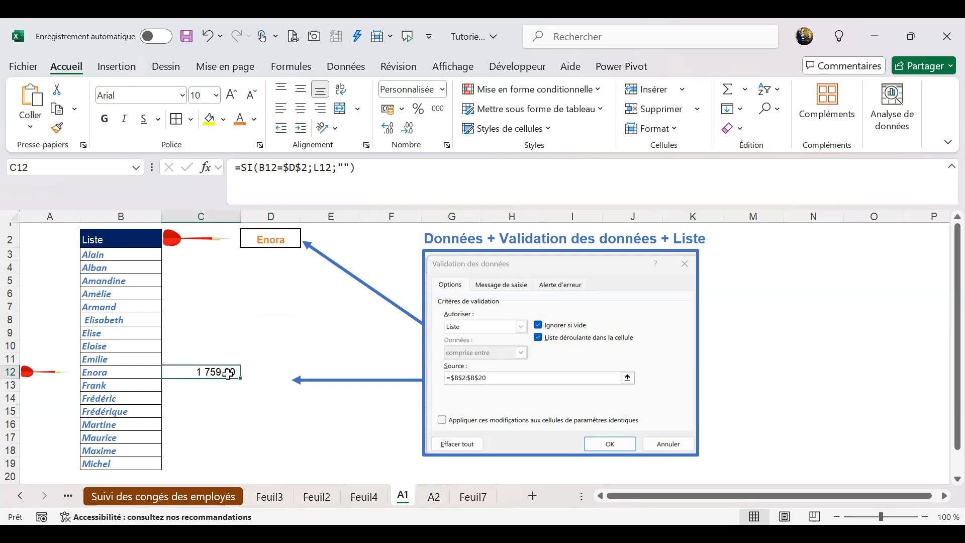
# Clear the existing formulas from C3:C20
pyautogui.click(219, 257)
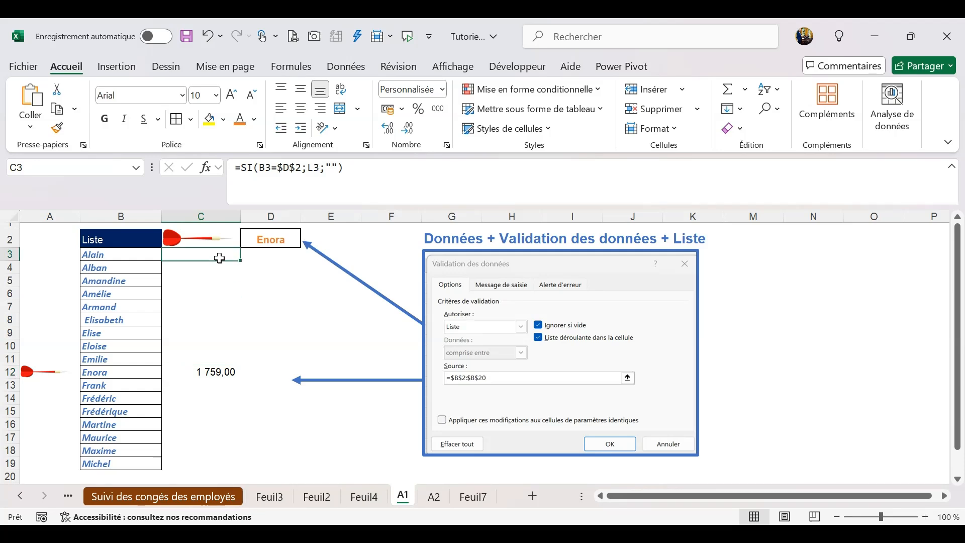
pyautogui.press('Delete')
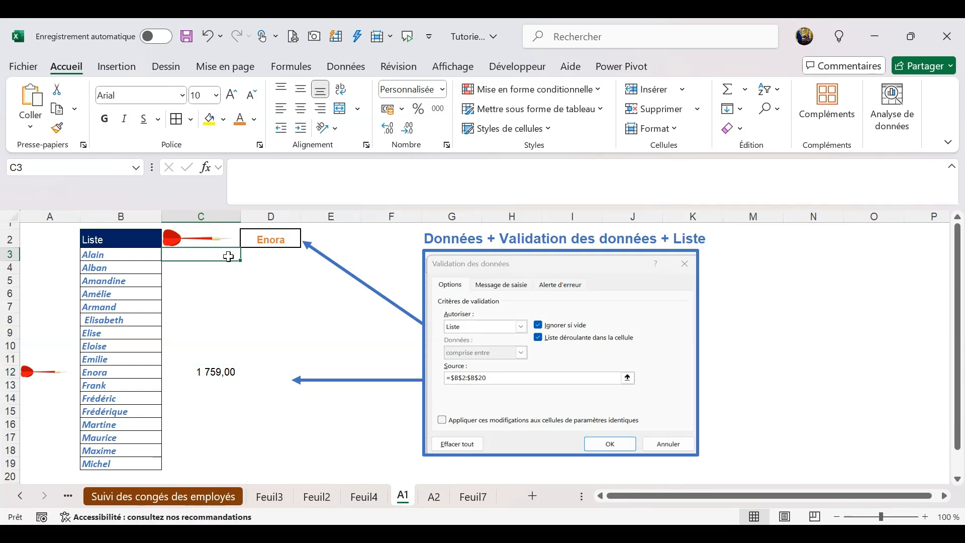
pyautogui.moveTo(243, 260); pyautogui.dragTo(233, 476)
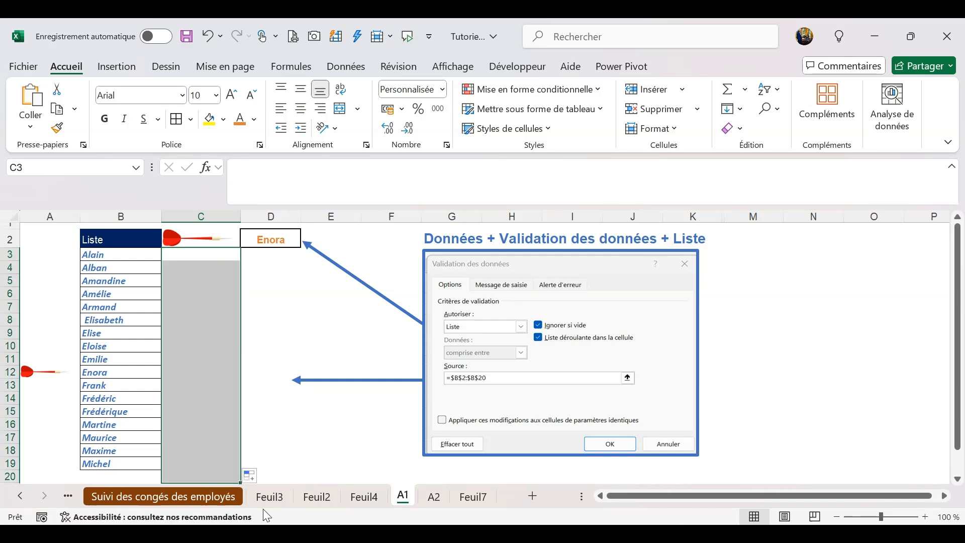
# Enter the formula =SI(B3=$D$2;$C$2;"") in C3 to return the dart image for the matching name
pyautogui.click(223, 254)
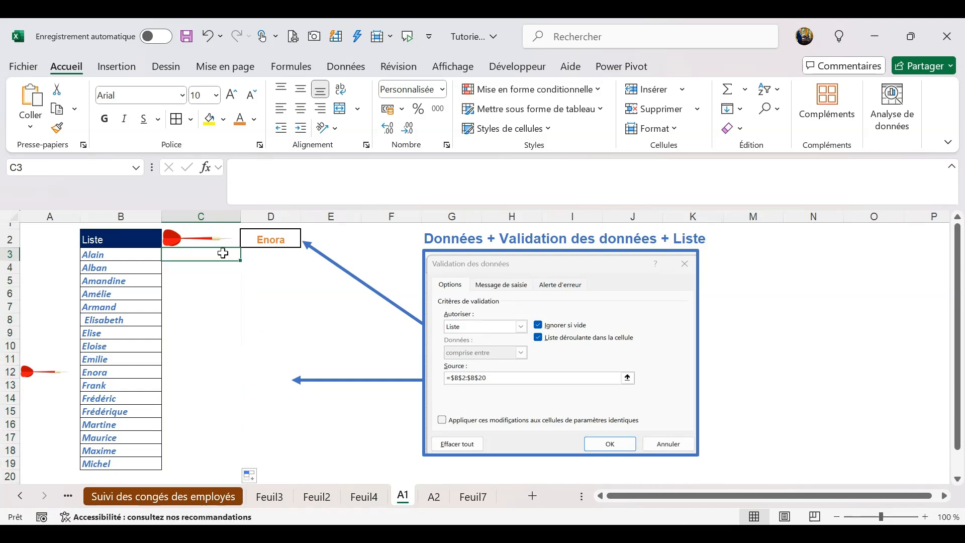
pyautogui.write('=')
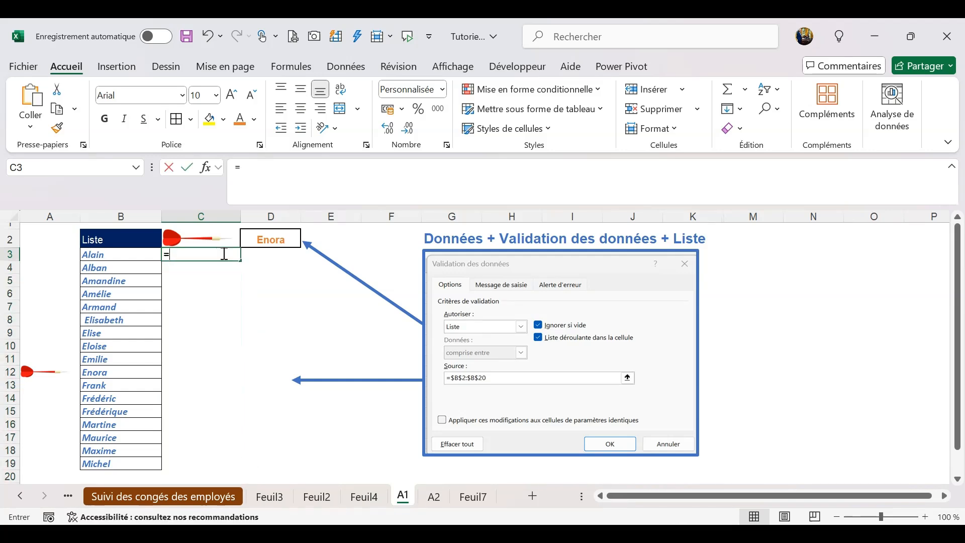
pyautogui.write('si')
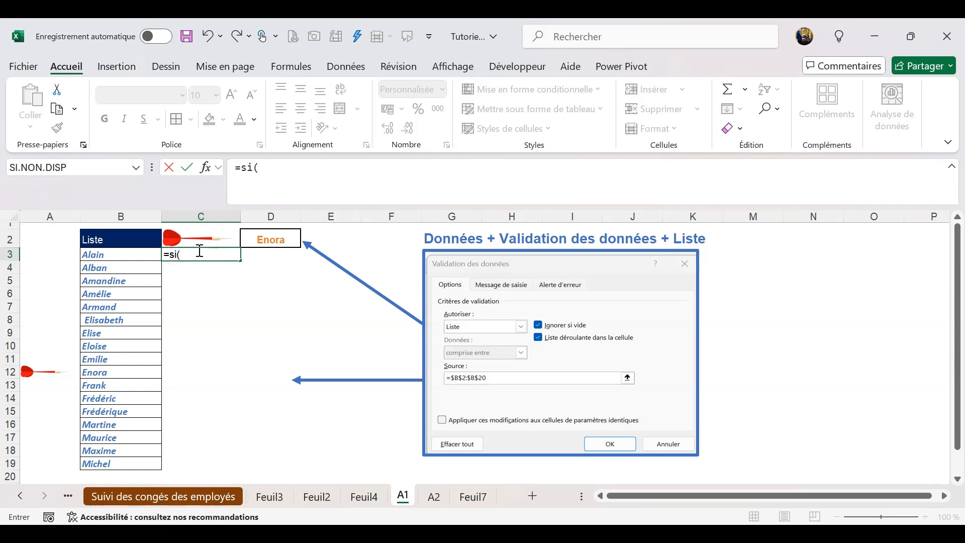
pyautogui.write('(')
pyautogui.click(97, 256)
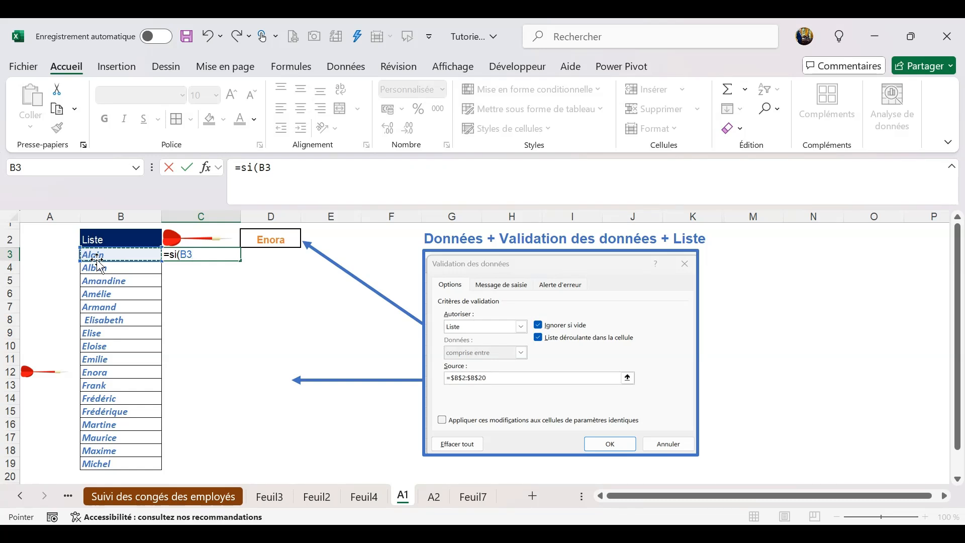
pyautogui.write('=')
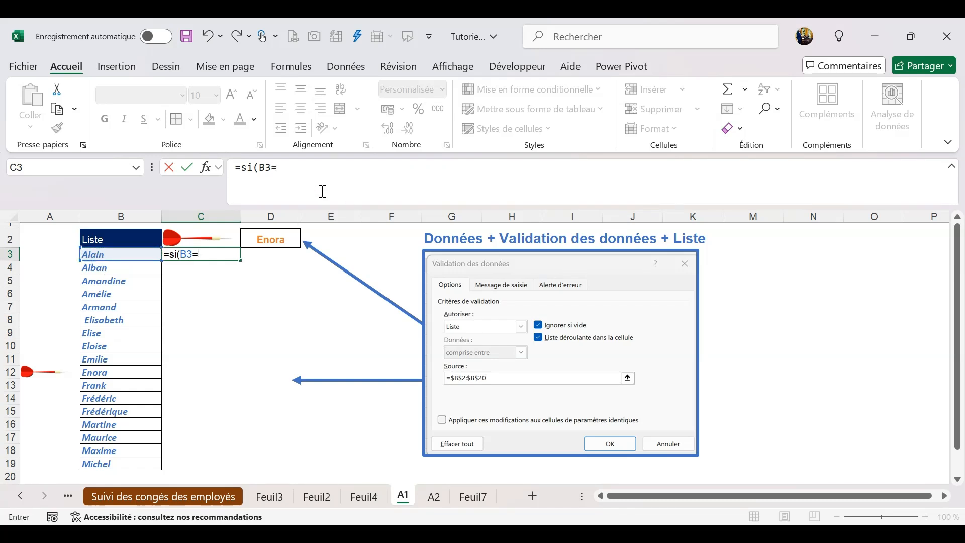
pyautogui.click(281, 241)
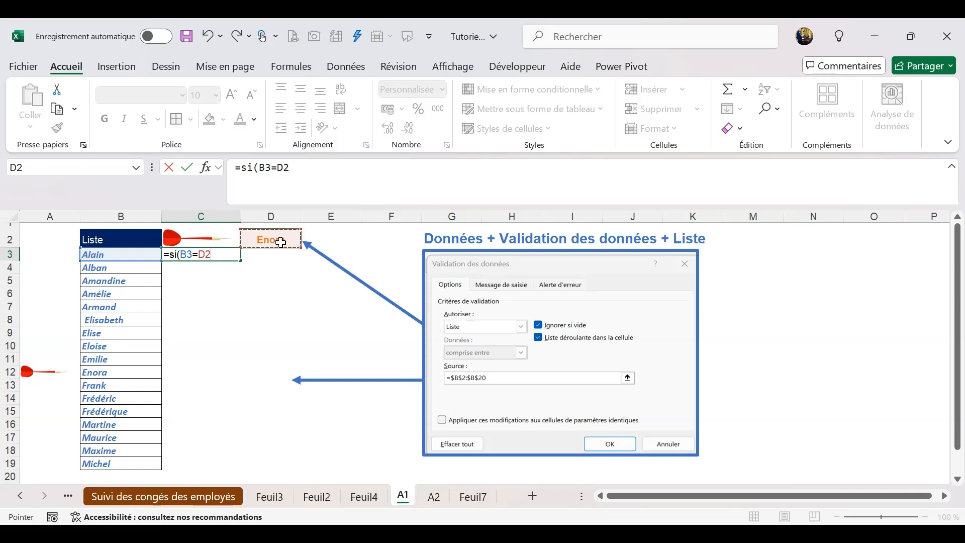
pyautogui.press('F4')
pyautogui.write(';')
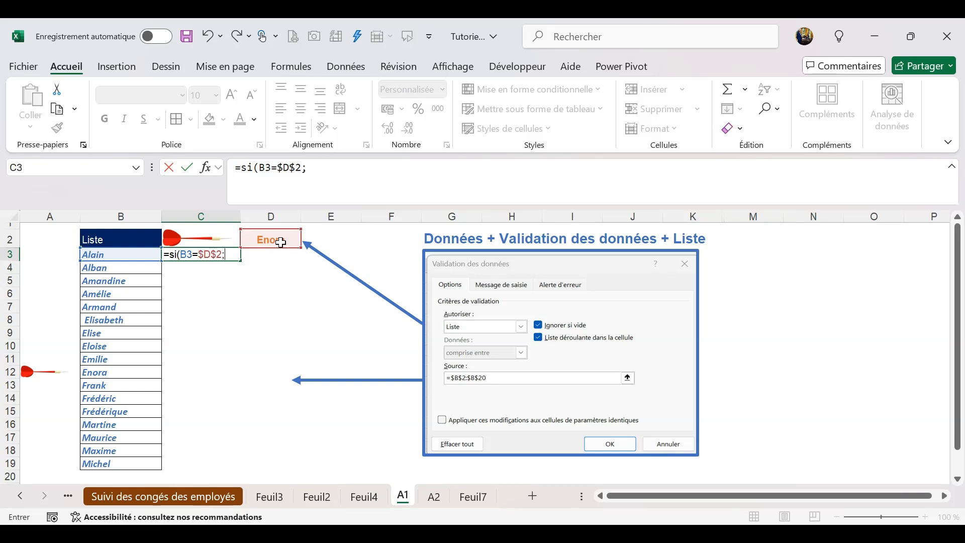
pyautogui.click(226, 235)
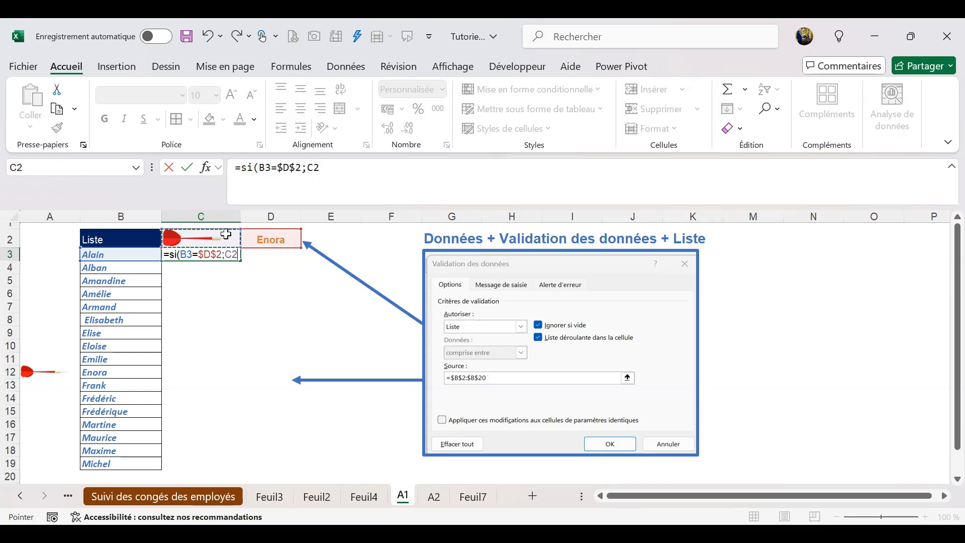
pyautogui.press('F4')
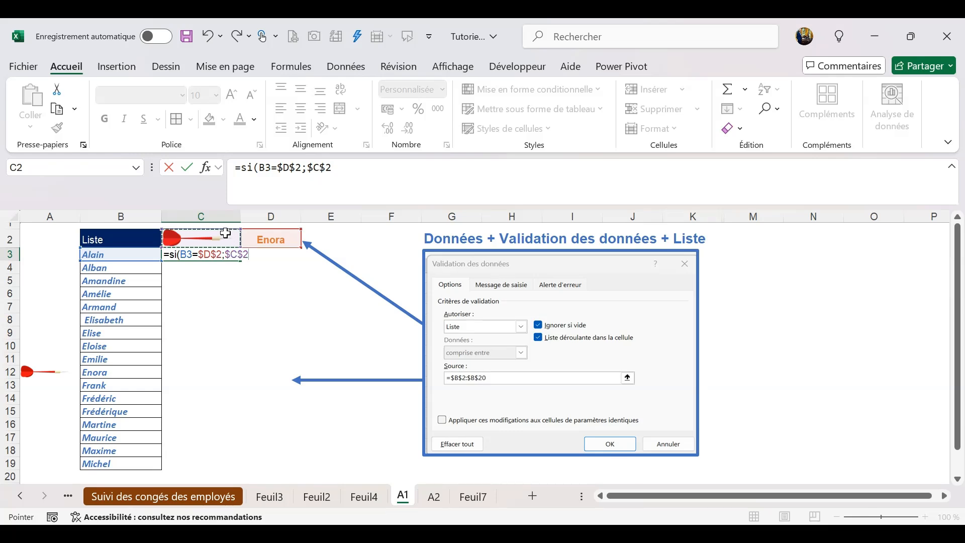
pyautogui.write(';""')
pyautogui.press('Return')
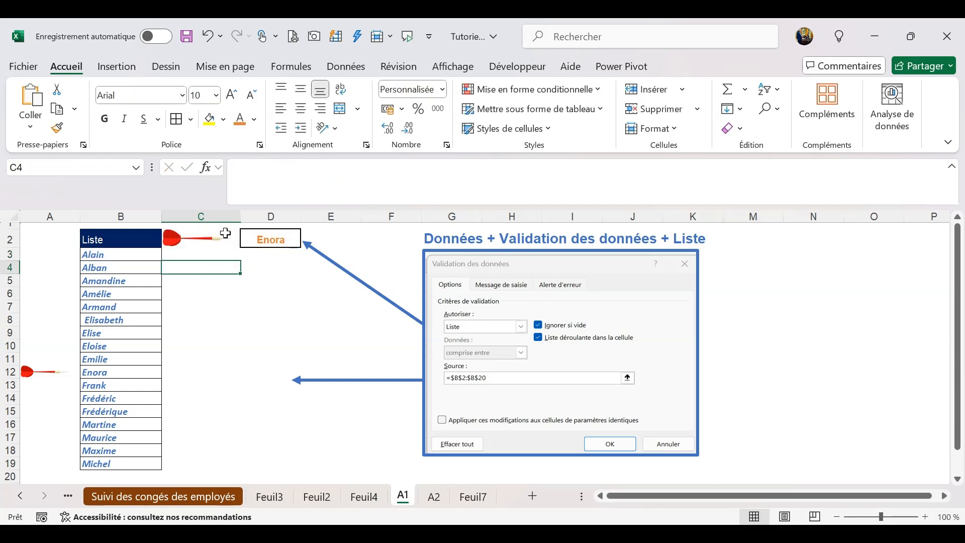
# Fill the C3 image formula down through C19 and check the copied formula in C12
pyautogui.click(192, 252)
pyautogui.moveTo(241, 260); pyautogui.dragTo(241, 470)
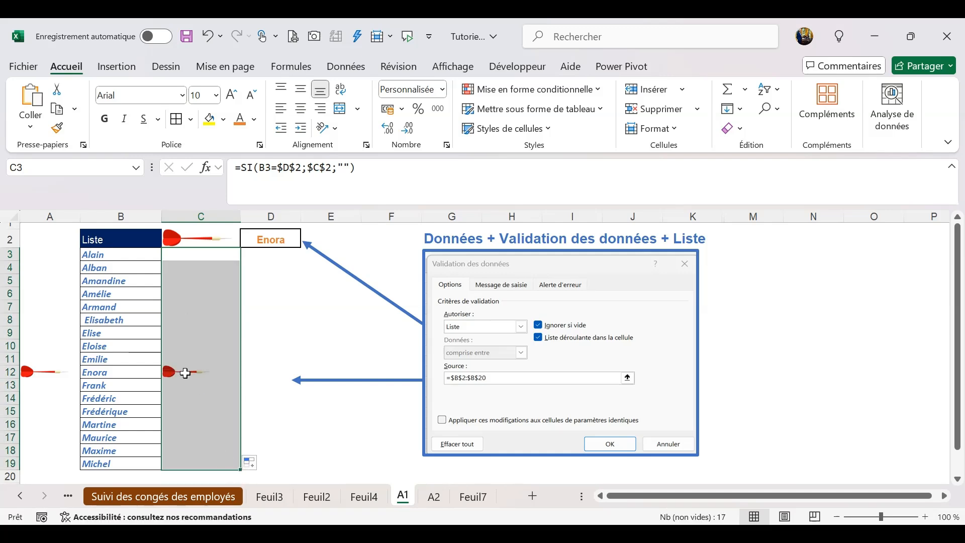
pyautogui.click(187, 373)
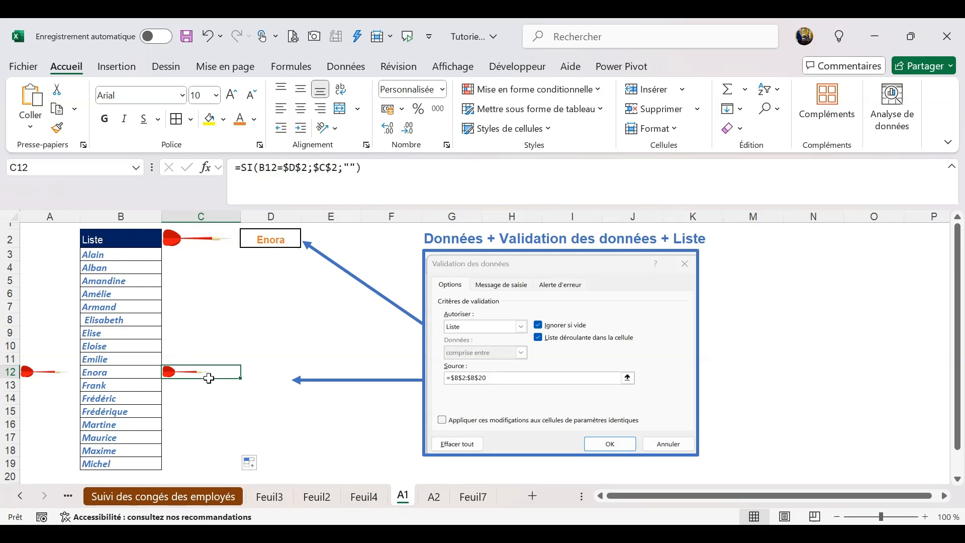
# Choose the name listed in B14 from D2's drop-down list and inspect the formulas in C3 and A3
pyautogui.click(293, 243)
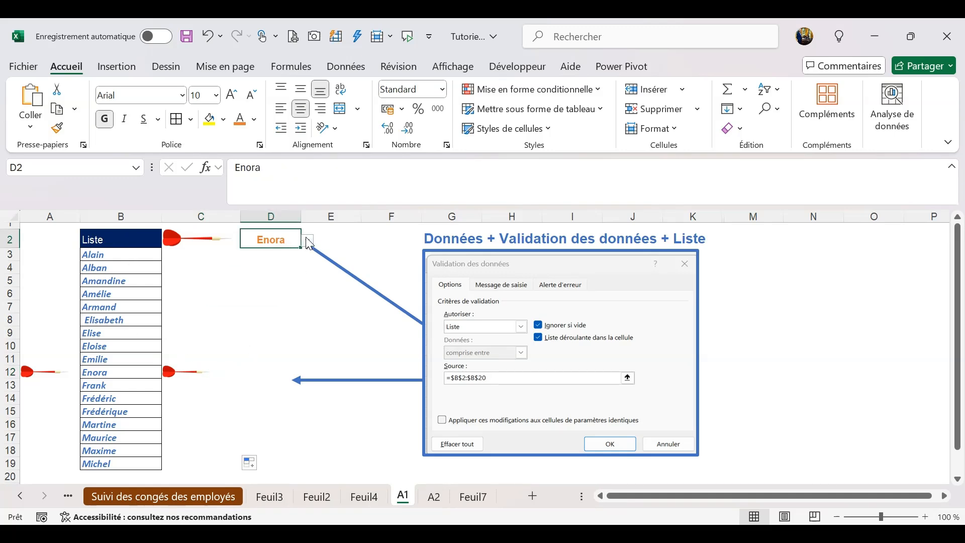
pyautogui.click(308, 241)
pyautogui.click(256, 317)
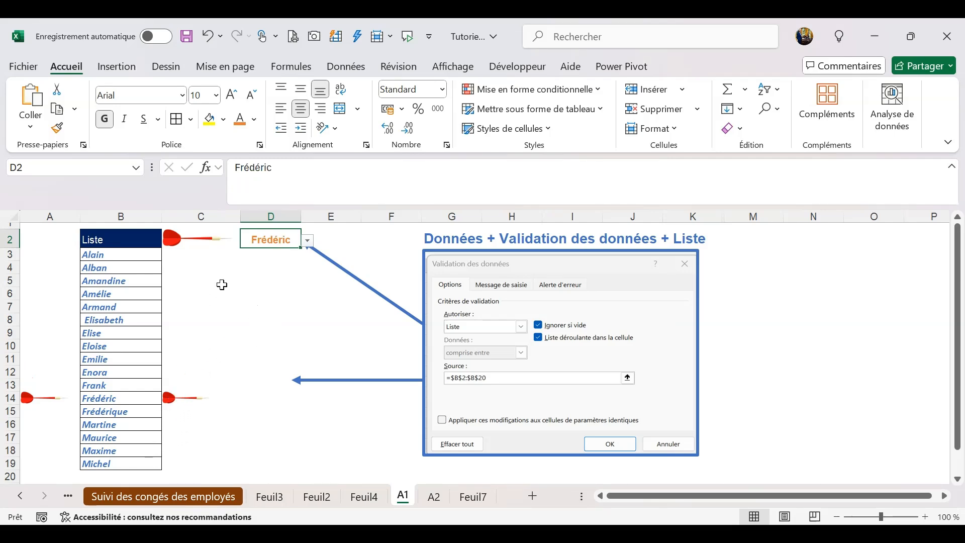
pyautogui.click(187, 254)
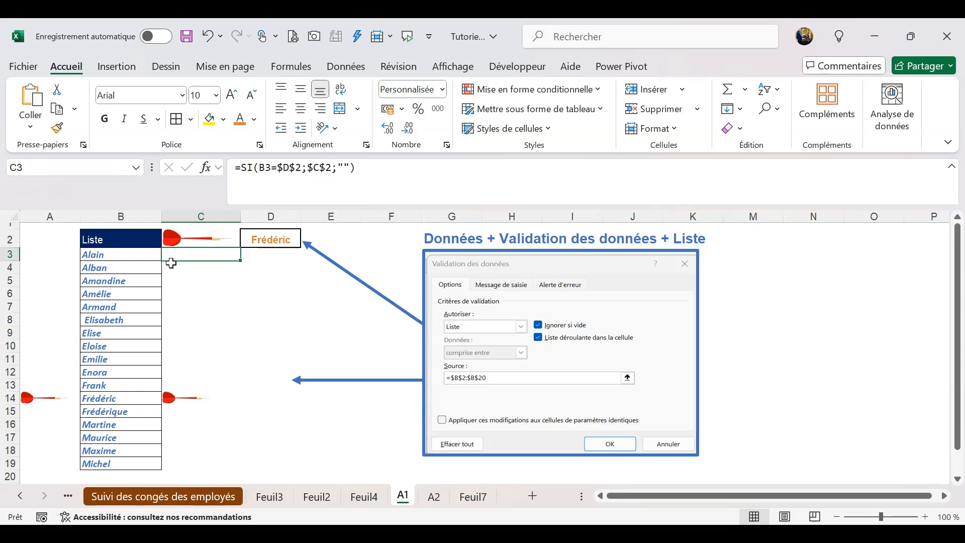
pyautogui.click(37, 254)
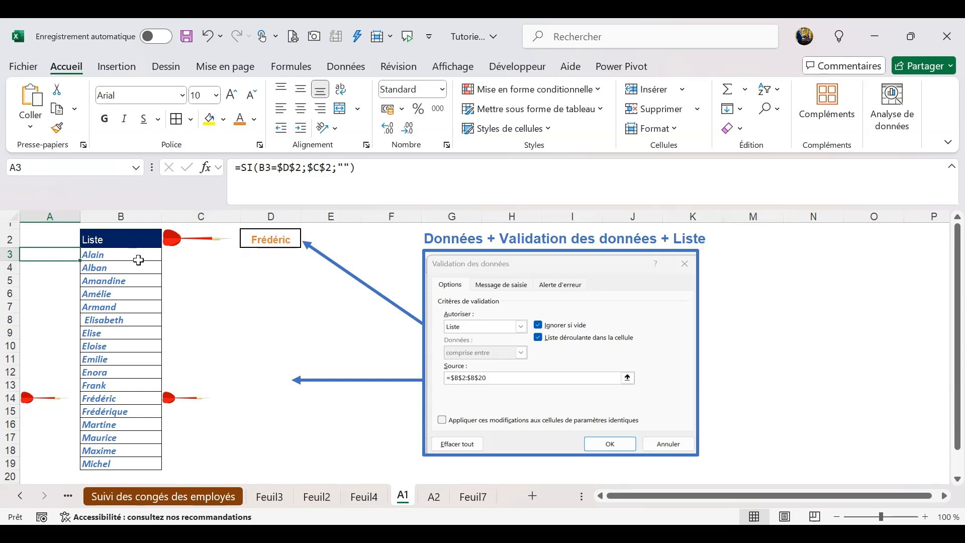
# Delete the image formulas from C3:C19
pyautogui.click(187, 257)
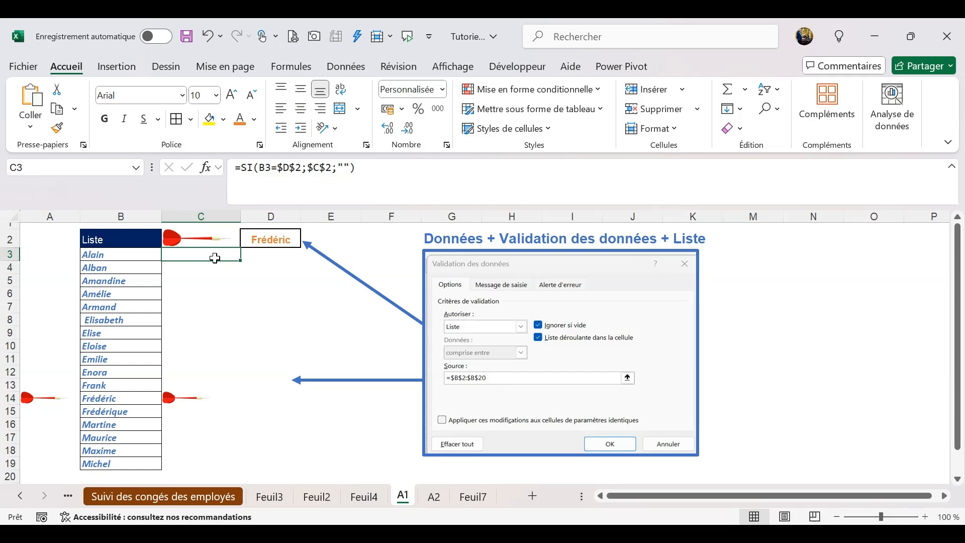
pyautogui.moveTo(213, 258); pyautogui.dragTo(207, 472)
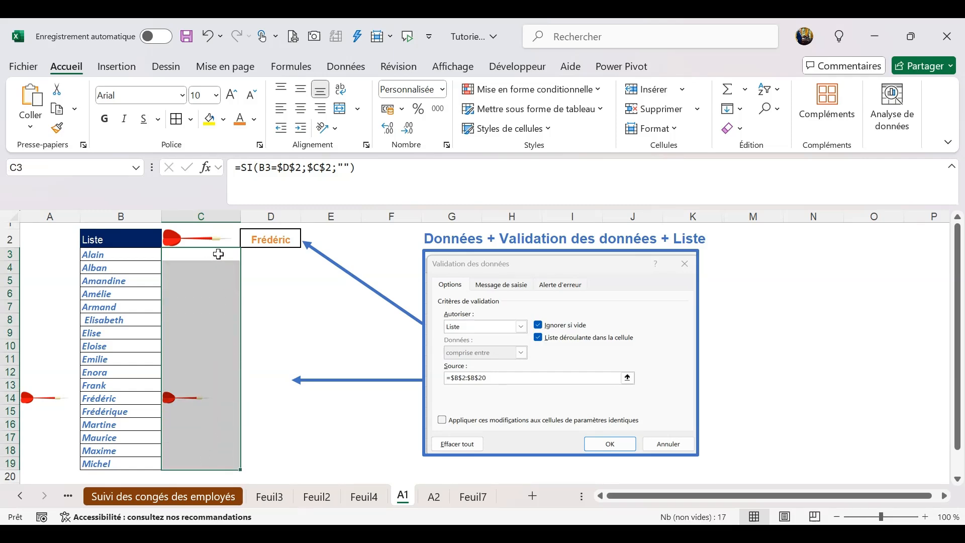
pyautogui.press('Delete')
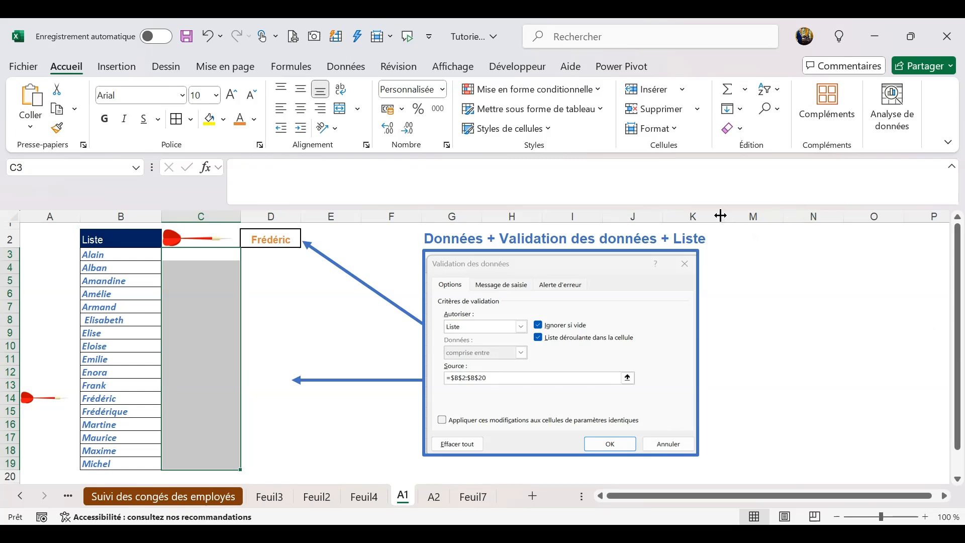
# Unhide column L and enter a SI formula in C3 that returns L3 when B3 equals $D$2, otherwise showing a blank
pyautogui.moveTo(706, 216); pyautogui.dragTo(737, 216)
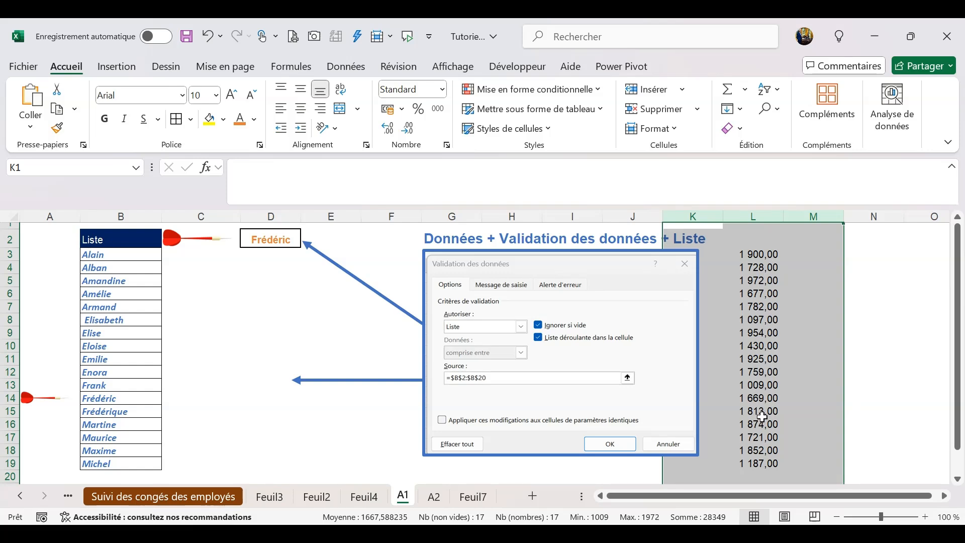
pyautogui.click(192, 258)
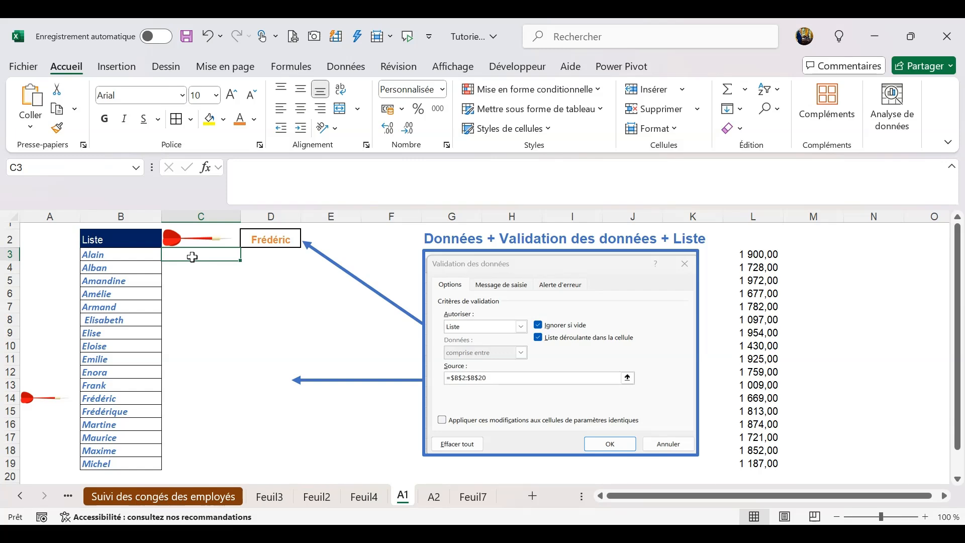
pyautogui.write('=si(')
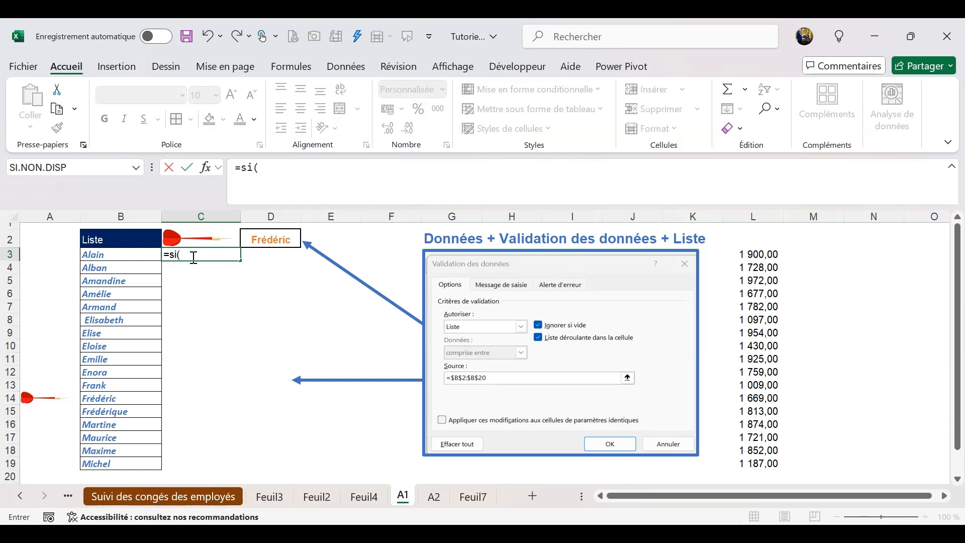
pyautogui.click(96, 255)
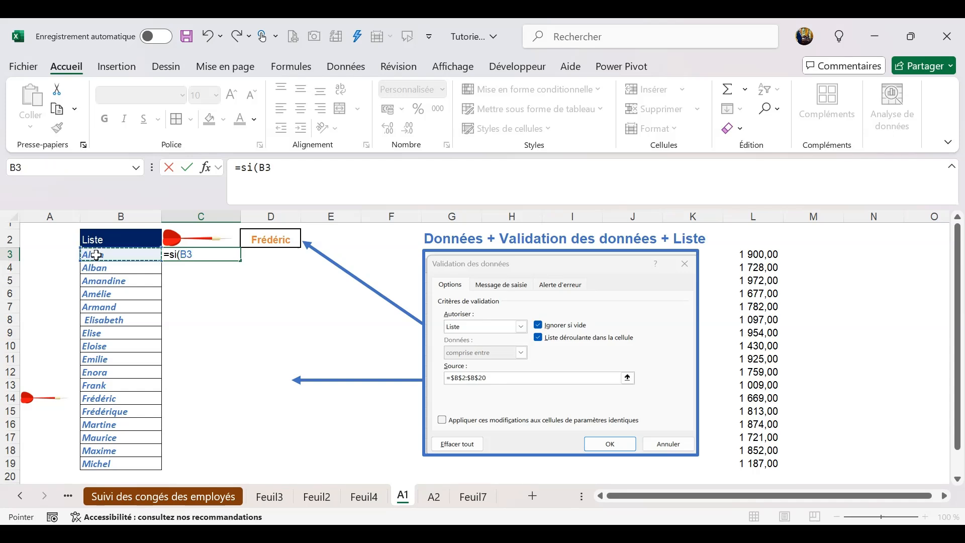
pyautogui.write('=')
pyautogui.click(267, 236)
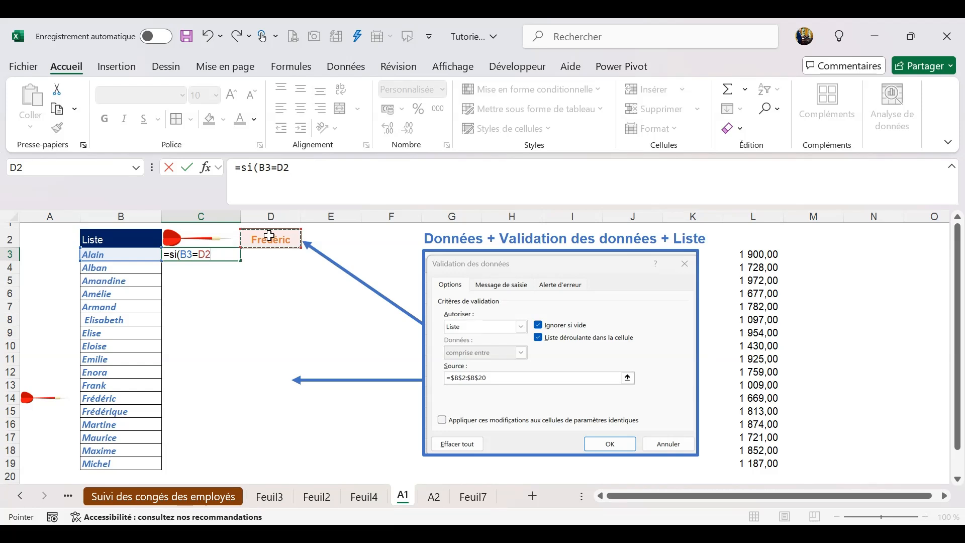
pyautogui.press('F4')
pyautogui.write(';')
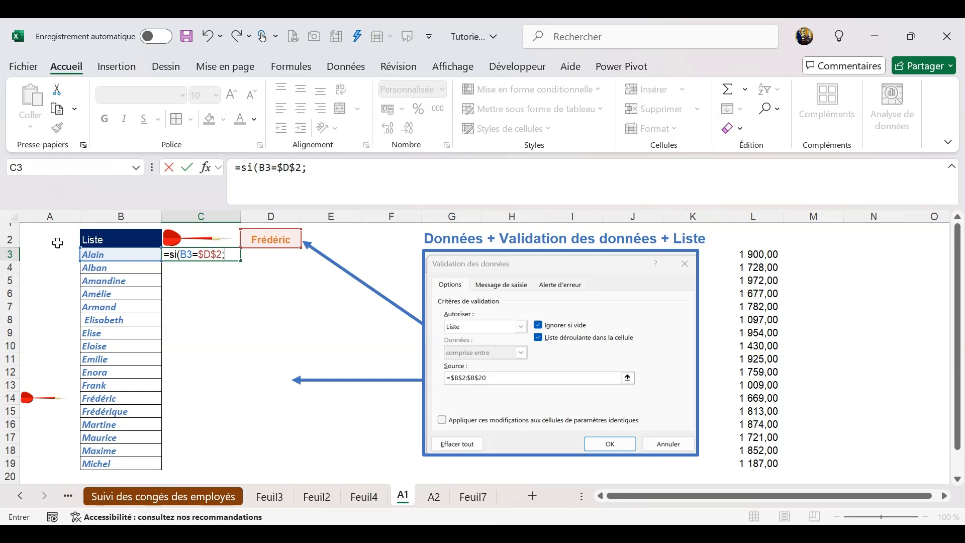
pyautogui.click(772, 255)
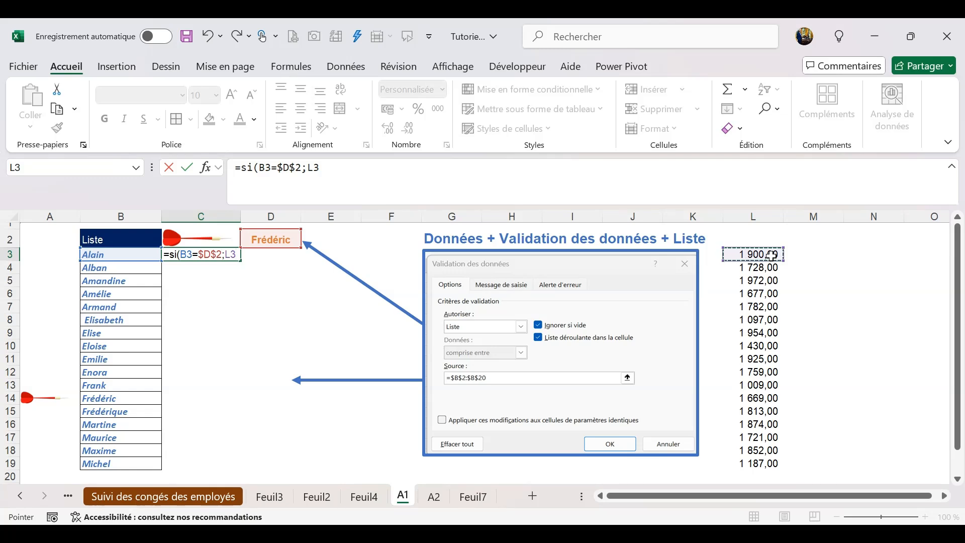
pyautogui.write(';')
pyautogui.press('Return')
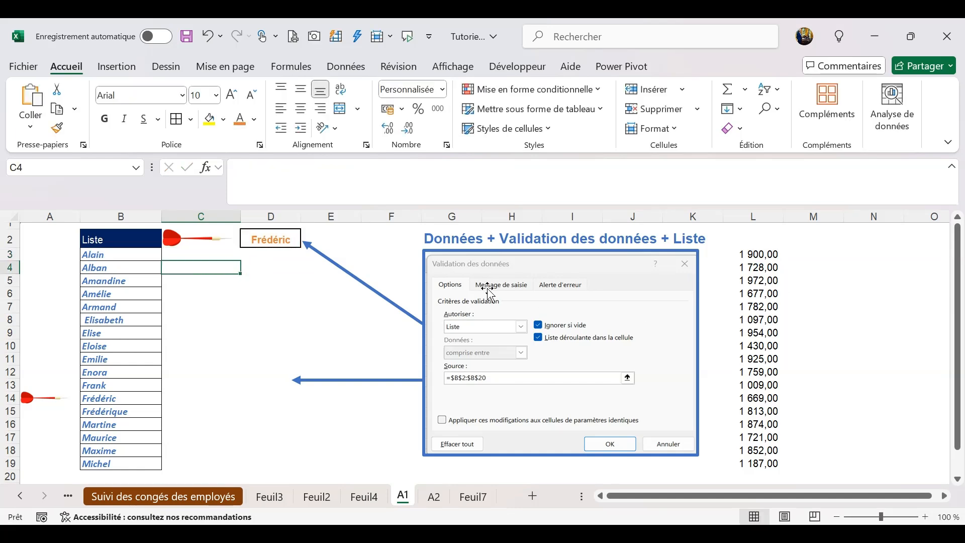
# Fill the C3 amount formula down through C19
pyautogui.click(226, 252)
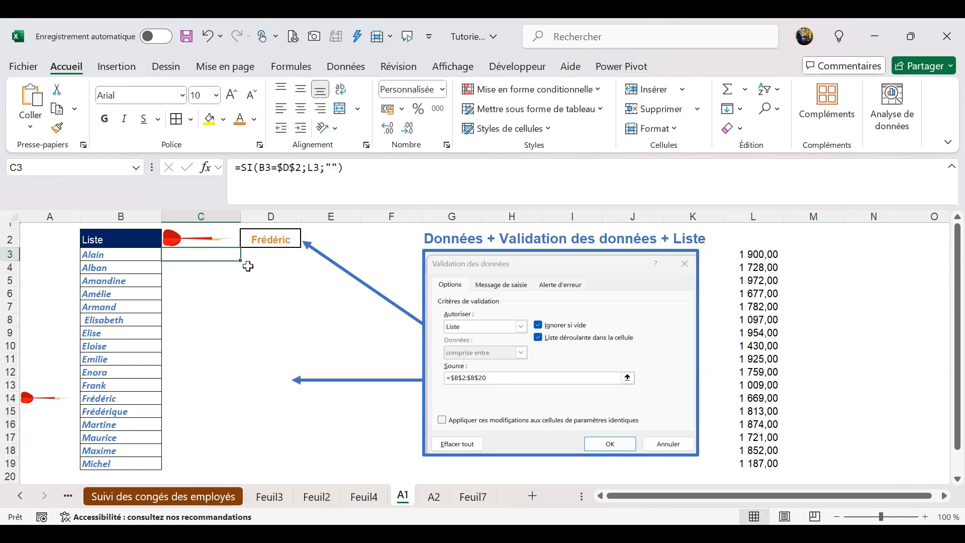
pyautogui.moveTo(239, 259); pyautogui.dragTo(238, 282)
pyautogui.moveTo(220, 469); pyautogui.dragTo(218, 465)
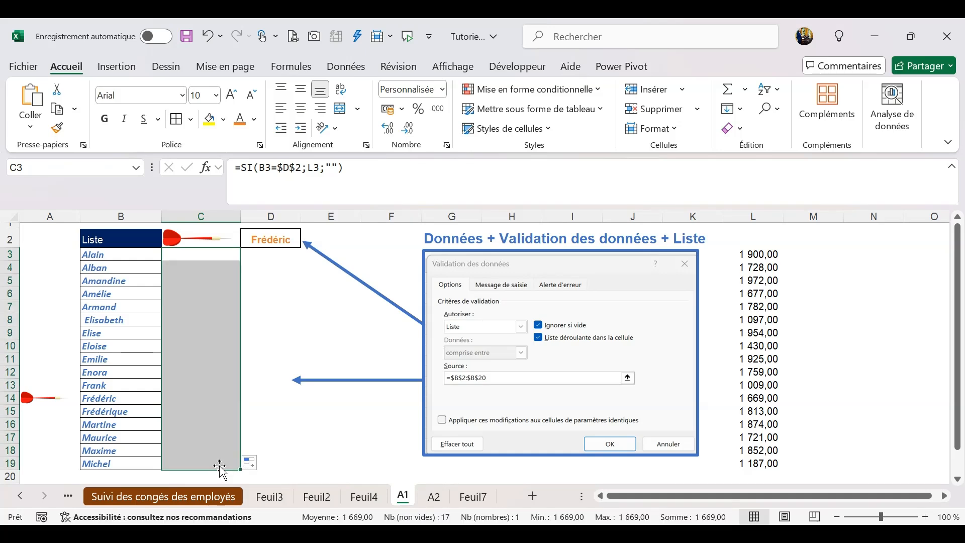
pyautogui.click(287, 293)
# Choose the name listed in B3 from D2's drop-down list and inspect the formulas in C3 and A3
pyautogui.click(284, 240)
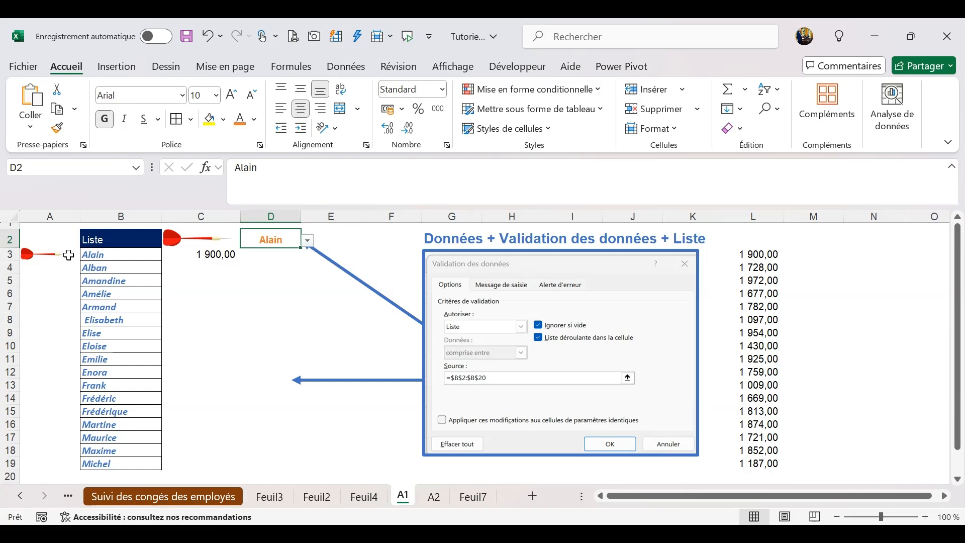
pyautogui.click(200, 253)
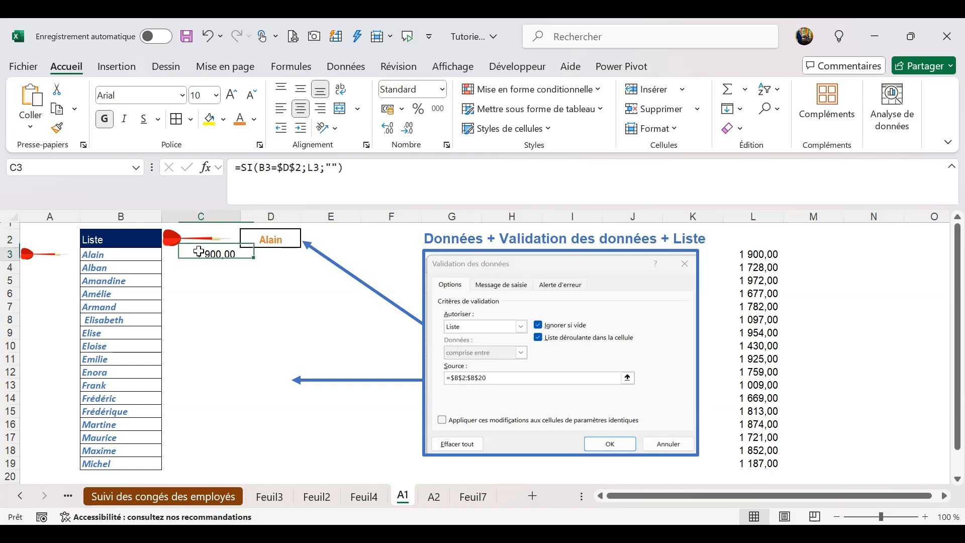
pyautogui.click(50, 255)
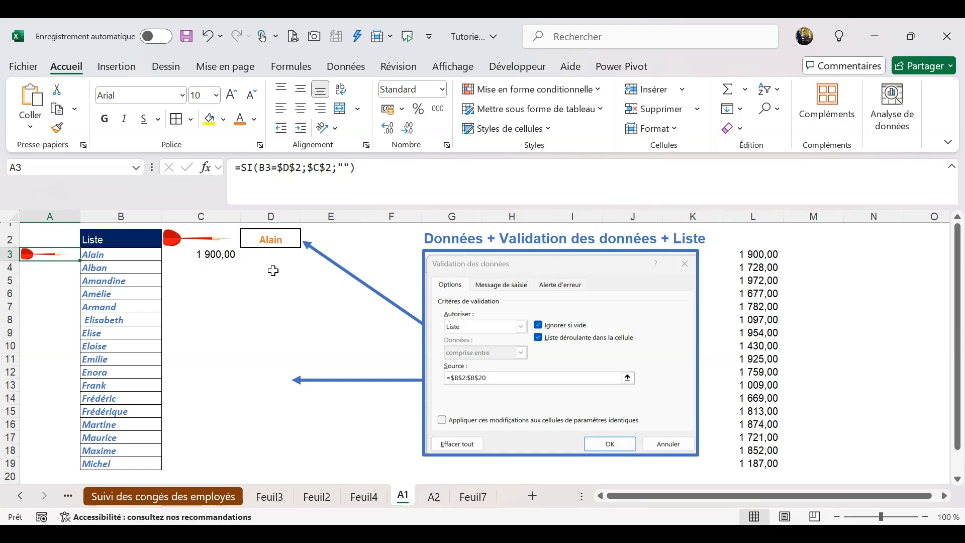
pyautogui.click(276, 293)
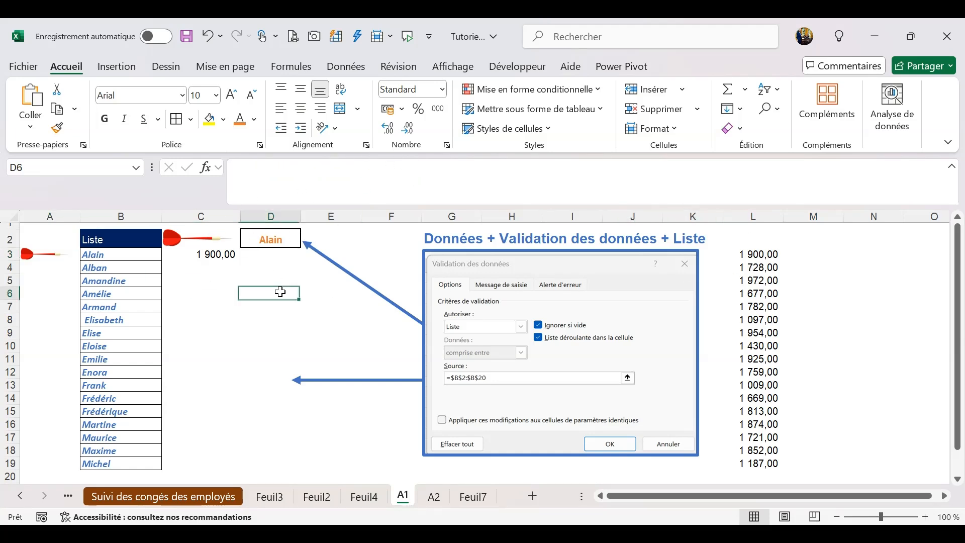
# Hide column L, which holds the source amounts
pyautogui.click(738, 215)
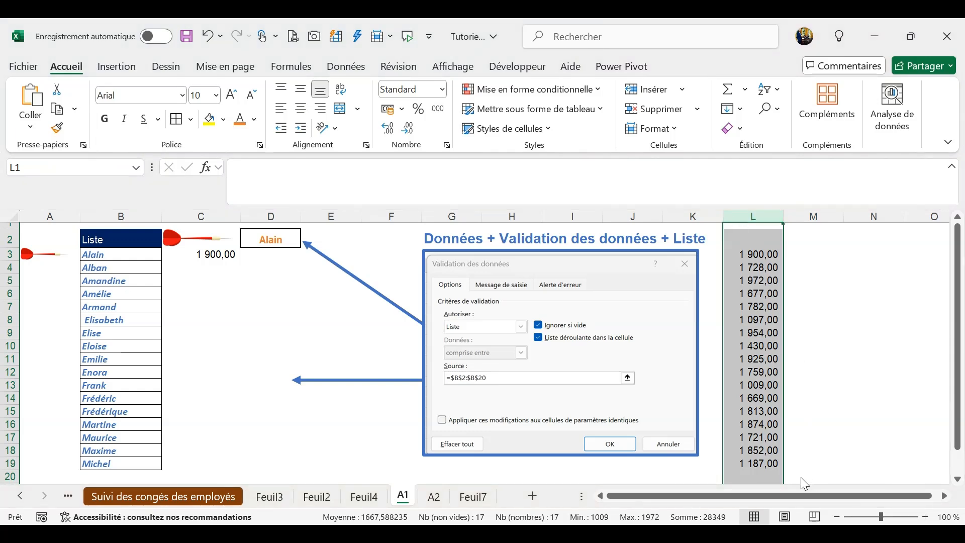
pyautogui.hotkey('ctrl', '0')
pyautogui.click(292, 289)
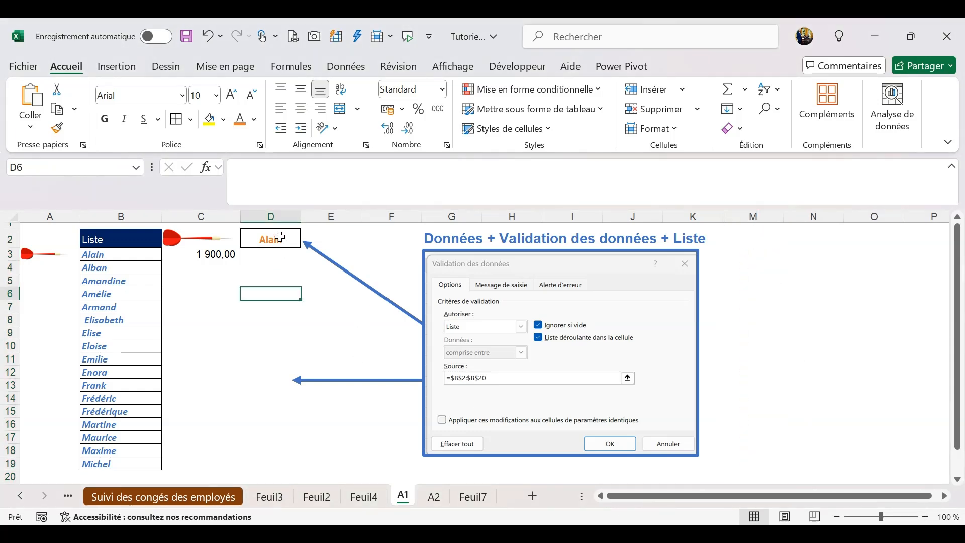
# Test D2's drop-down list by choosing the name listed in B12 and then the one in B6
pyautogui.click(280, 237)
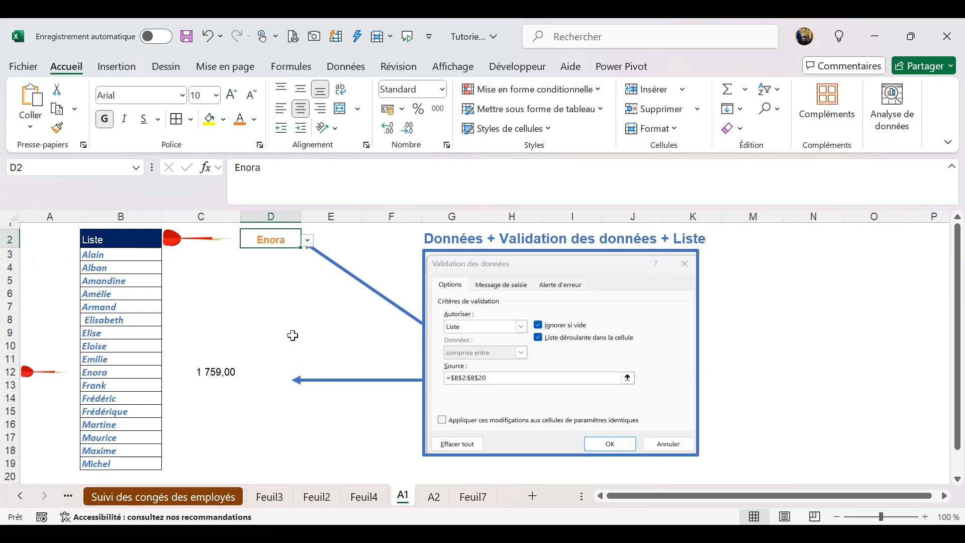
pyautogui.click(293, 332)
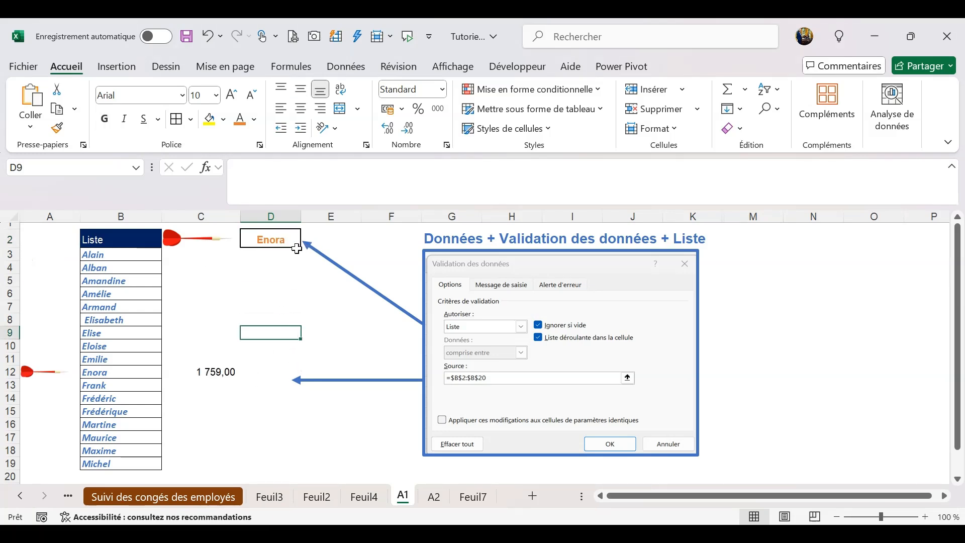
pyautogui.click(271, 238)
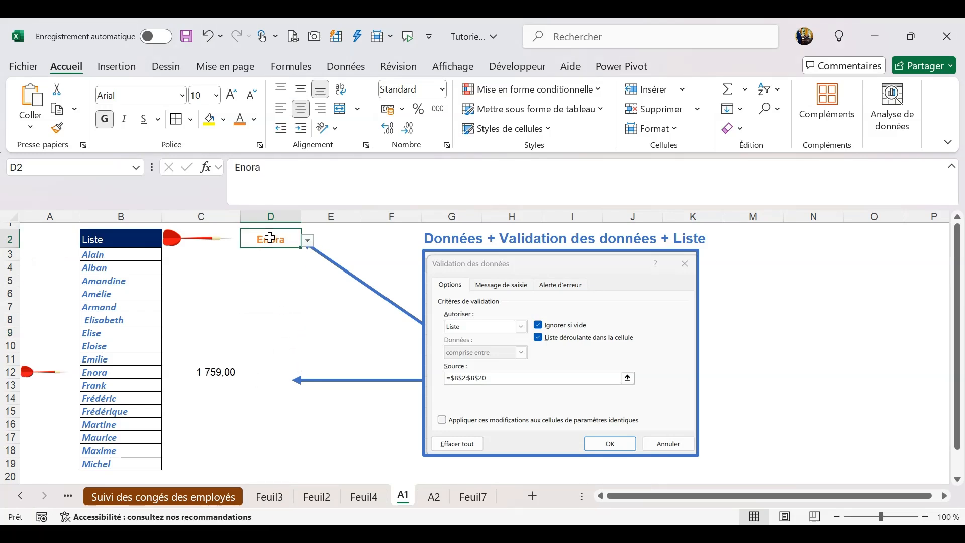
pyautogui.click(306, 239)
pyautogui.click(268, 293)
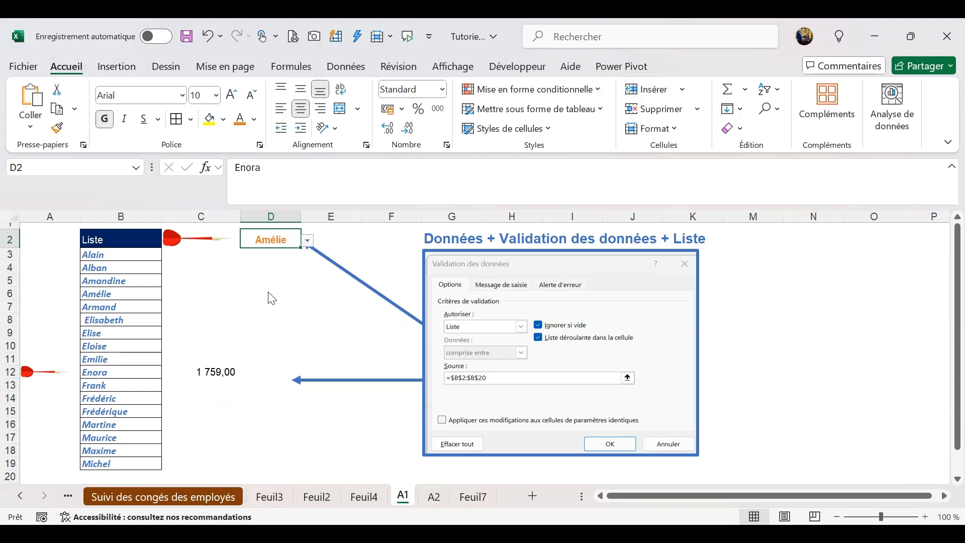
pyautogui.click(222, 233)
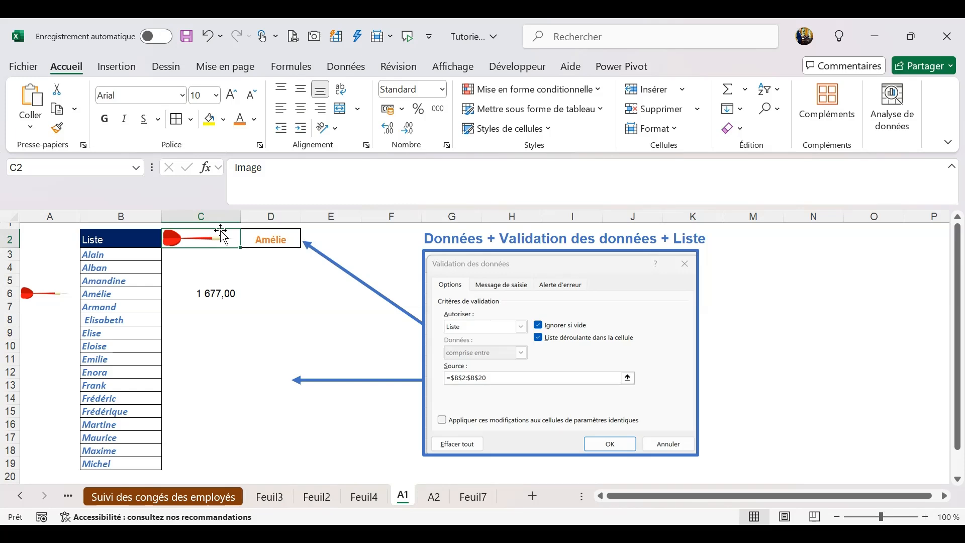